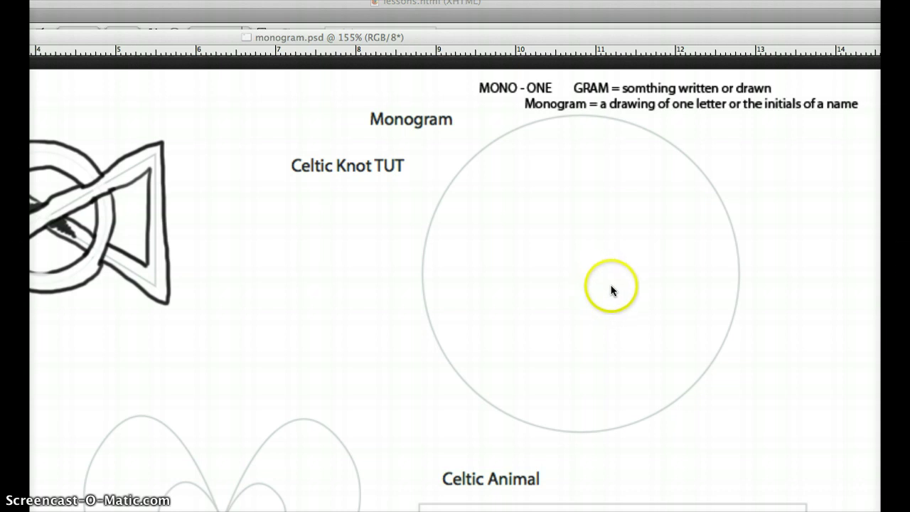
Show the hidden tool panels and set the Brush tool's opacity to 34%
{"action": "key", "text": "Tab"}
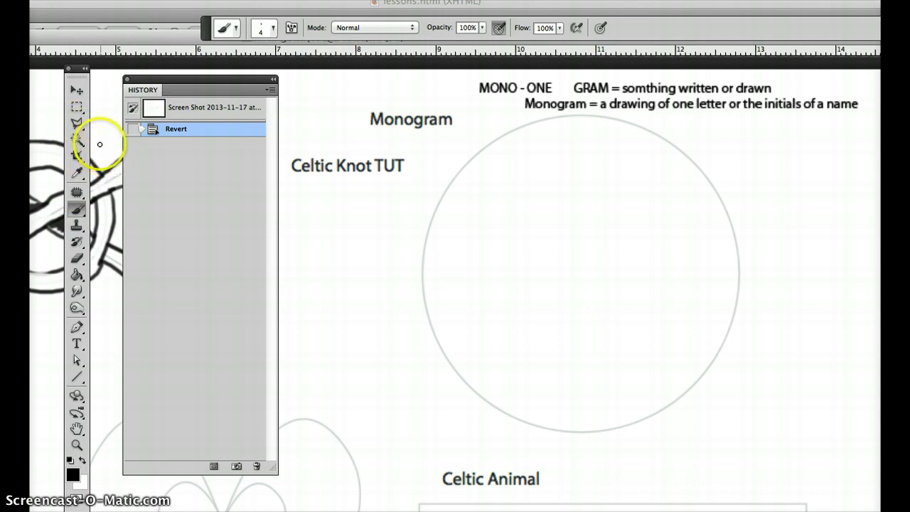
{"action": "left_click", "coordinate": [77, 192]}
{"action": "left_click", "coordinate": [77, 223]}
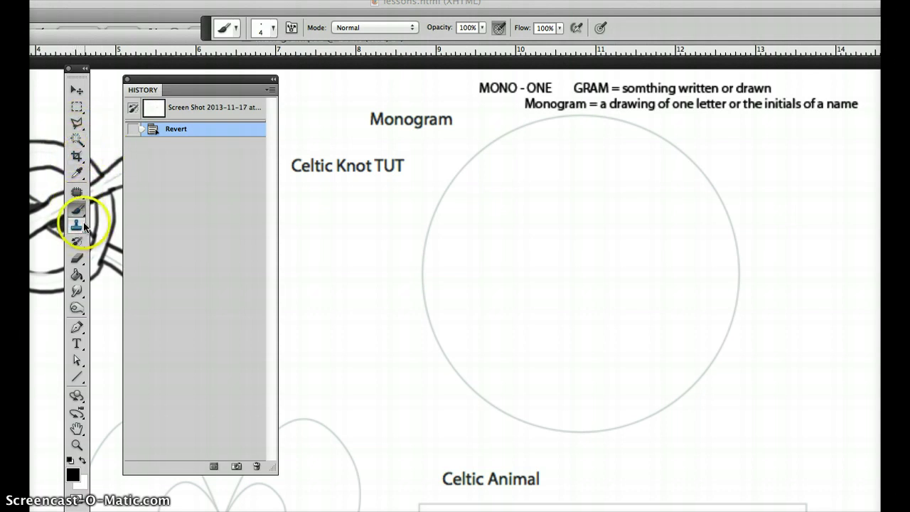
{"action": "left_click", "coordinate": [77, 208]}
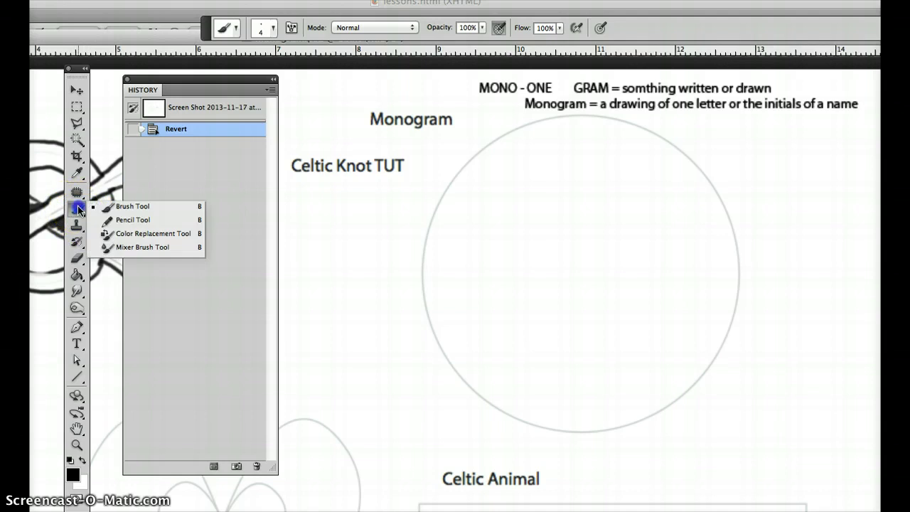
{"action": "left_click", "coordinate": [482, 29]}
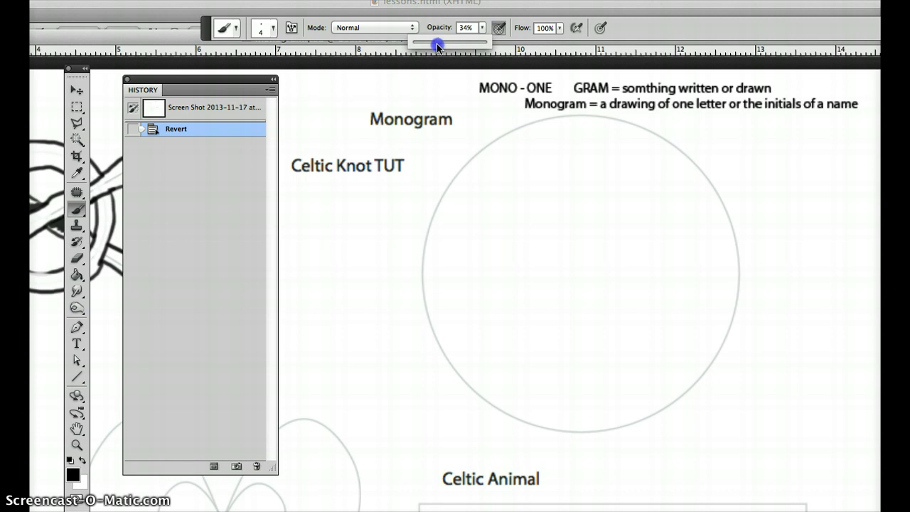
{"action": "left_click", "coordinate": [438, 46]}
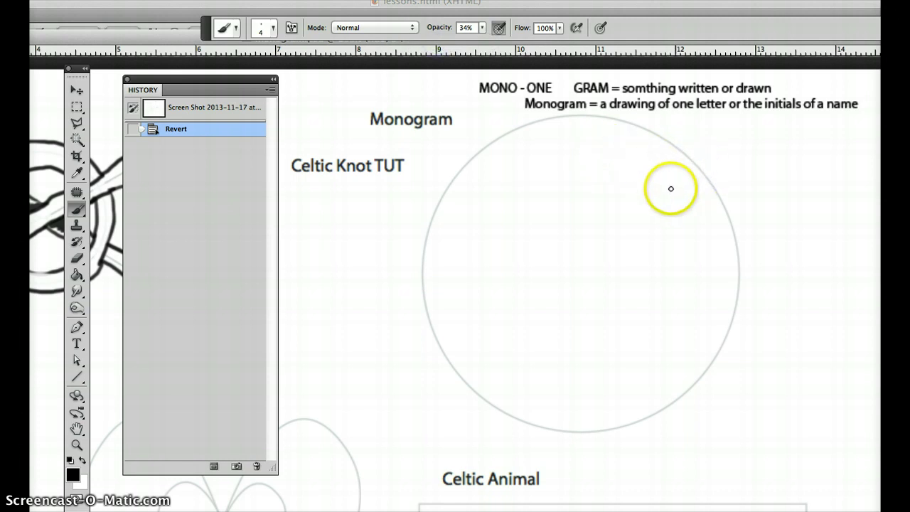
Sketch a looping script letter inside the Monogram circle: a diagonal hooked stem crossed by a curling bowl that ends in a leg
{"action": "left_click", "coordinate": [683, 195]}
{"action": "mouse_move", "coordinate": [661, 155]}
{"action": "left_mouse_down"}
{"action": "mouse_move", "coordinate": [465, 364]}
{"action": "mouse_move", "coordinate": [453, 362]}
{"action": "mouse_move", "coordinate": [445, 341]}
{"action": "mouse_move", "coordinate": [472, 301]}
{"action": "left_mouse_up"}
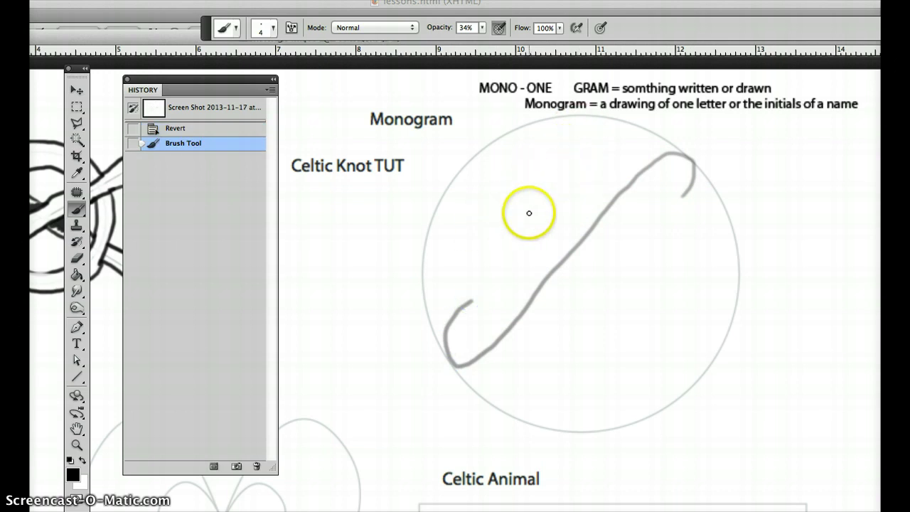
{"action": "mouse_move", "coordinate": [539, 222]}
{"action": "left_mouse_down"}
{"action": "mouse_move", "coordinate": [485, 222]}
{"action": "mouse_move", "coordinate": [485, 190]}
{"action": "mouse_move", "coordinate": [529, 162]}
{"action": "mouse_move", "coordinate": [567, 156]}
{"action": "mouse_move", "coordinate": [626, 171]}
{"action": "mouse_move", "coordinate": [651, 199]}
{"action": "mouse_move", "coordinate": [678, 254]}
{"action": "mouse_move", "coordinate": [680, 293]}
{"action": "mouse_move", "coordinate": [629, 344]}
{"action": "mouse_move", "coordinate": [535, 337]}
{"action": "mouse_move", "coordinate": [508, 295]}
{"action": "mouse_move", "coordinate": [542, 260]}
{"action": "mouse_move", "coordinate": [564, 276]}
{"action": "mouse_move", "coordinate": [621, 384]}
{"action": "left_mouse_up"}
{"action": "left_click_drag", "start_coordinate": [662, 407], "coordinate": [662, 407]}
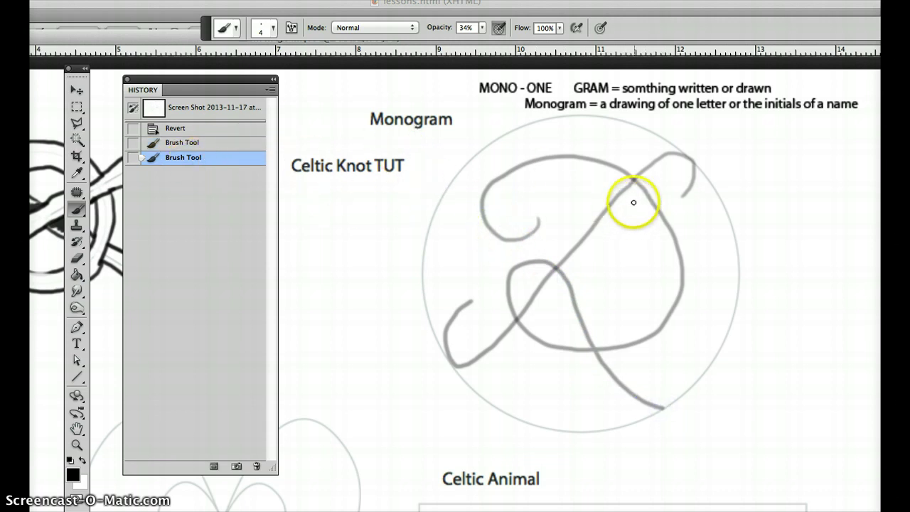
Outline the spaces inside the letter's large bowl, around its upper-left curl, and along the circle's left and upper edges
{"action": "left_click_drag", "start_coordinate": [636, 202], "coordinate": [636, 202]}
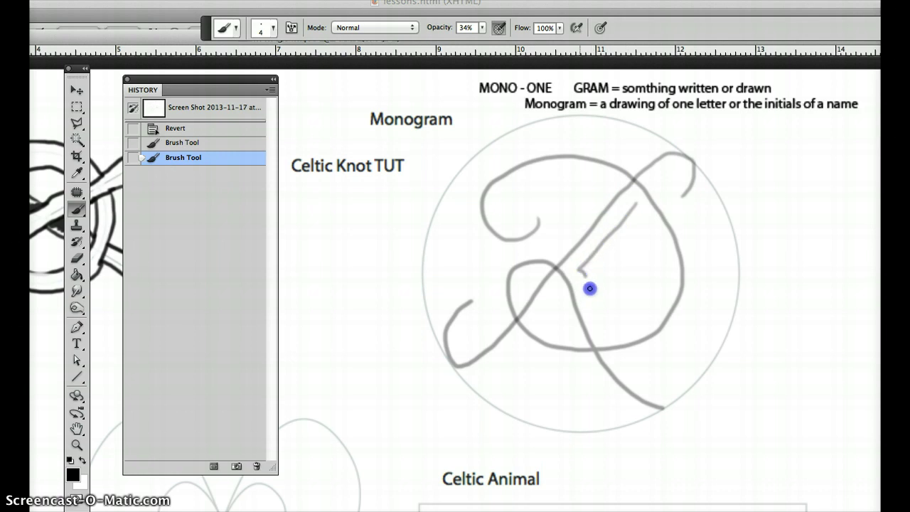
{"action": "mouse_move", "coordinate": [589, 289]}
{"action": "left_mouse_down"}
{"action": "mouse_move", "coordinate": [611, 329]}
{"action": "mouse_move", "coordinate": [630, 327]}
{"action": "mouse_move", "coordinate": [661, 299]}
{"action": "mouse_move", "coordinate": [663, 264]}
{"action": "mouse_move", "coordinate": [640, 206]}
{"action": "mouse_move", "coordinate": [611, 181]}
{"action": "mouse_move", "coordinate": [562, 170]}
{"action": "left_mouse_up"}
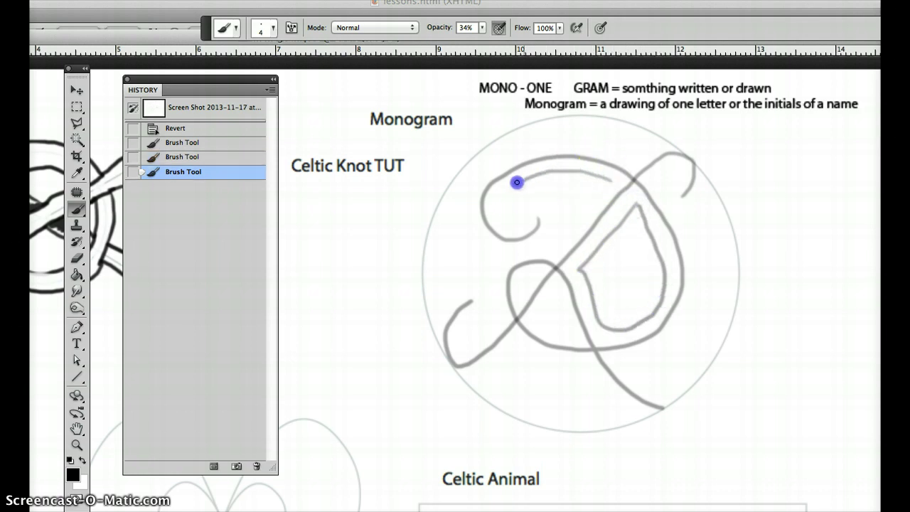
{"action": "left_click_drag", "start_coordinate": [508, 218], "coordinate": [547, 198]}
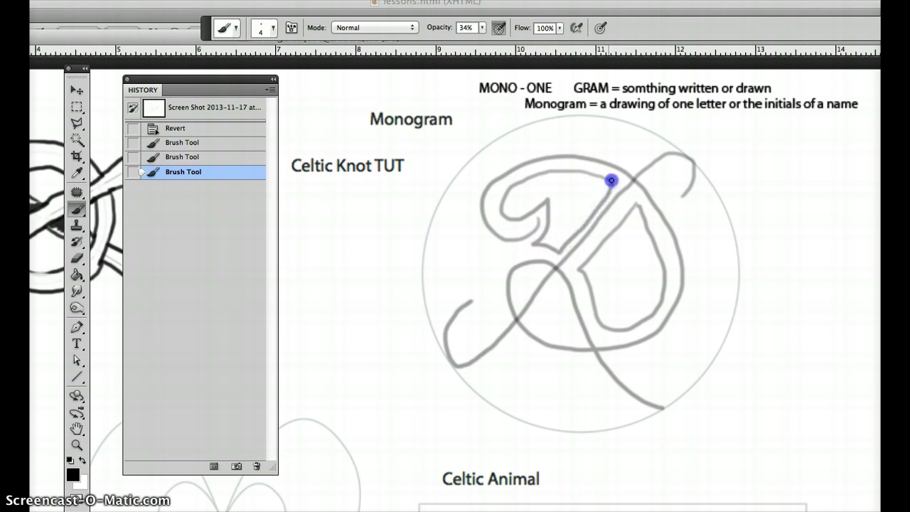
{"action": "mouse_move", "coordinate": [612, 181]}
{"action": "left_mouse_down"}
{"action": "mouse_move", "coordinate": [638, 159]}
{"action": "mouse_move", "coordinate": [578, 144]}
{"action": "left_mouse_up"}
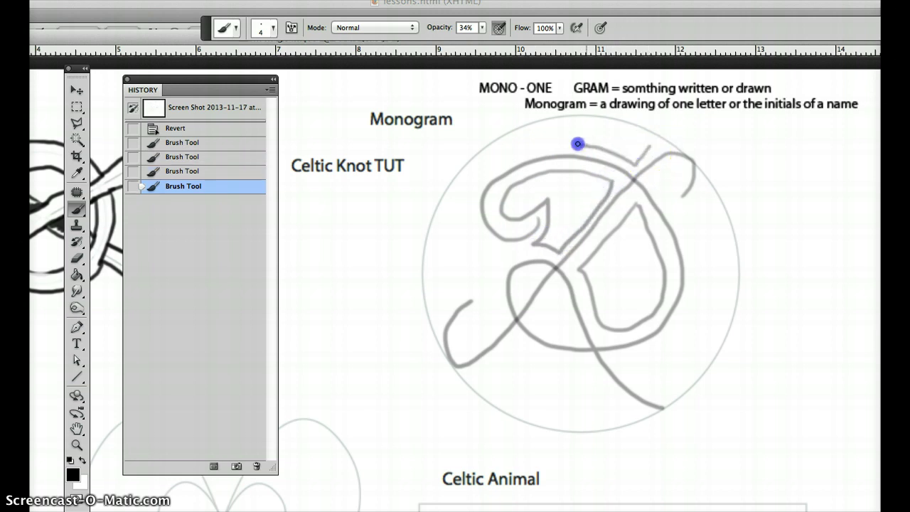
{"action": "left_click_drag", "start_coordinate": [491, 162], "coordinate": [470, 200]}
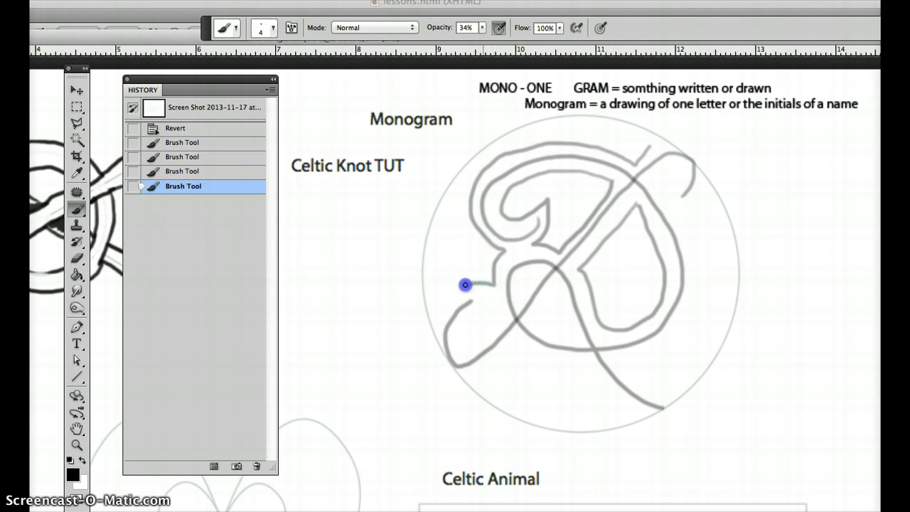
{"action": "left_click_drag", "start_coordinate": [447, 300], "coordinate": [445, 250]}
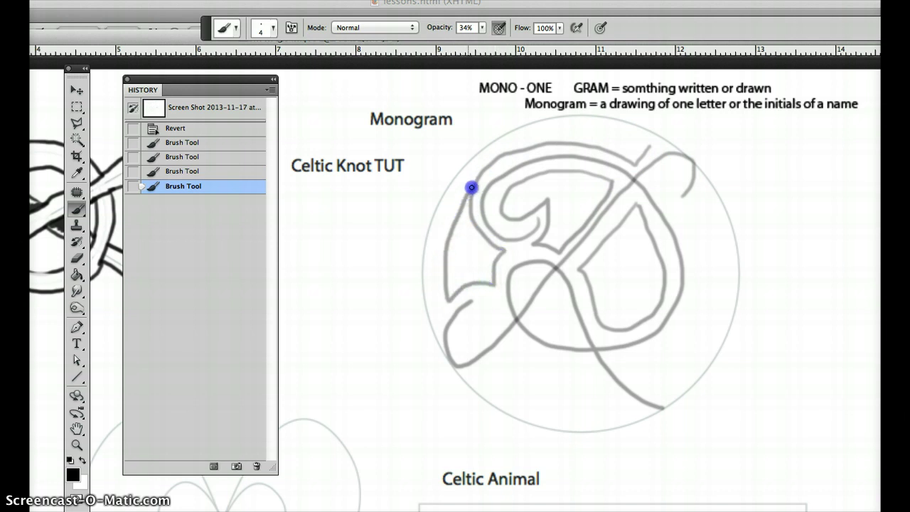
{"action": "mouse_move", "coordinate": [647, 152]}
{"action": "left_mouse_down"}
{"action": "mouse_move", "coordinate": [622, 136]}
{"action": "mouse_move", "coordinate": [539, 142]}
{"action": "left_mouse_up"}
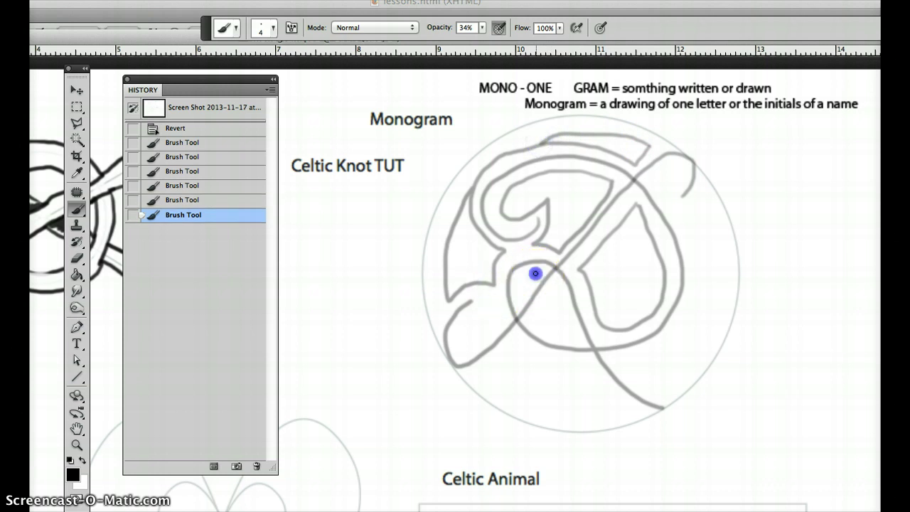
Outline the remaining spaces within the small loops, below the bowl, inside the stem's upper hook, and along the circle's right edge
{"action": "left_click_drag", "start_coordinate": [530, 283], "coordinate": [534, 274]}
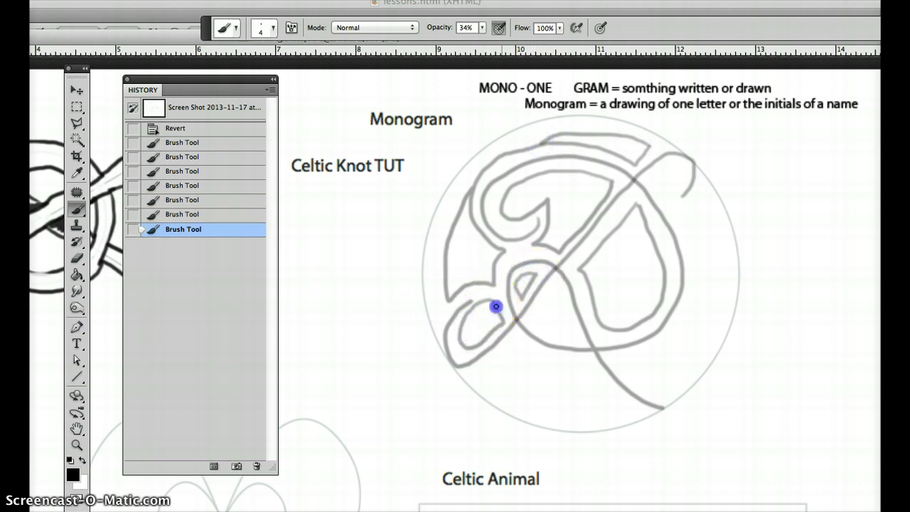
{"action": "left_click_drag", "start_coordinate": [496, 306], "coordinate": [499, 312]}
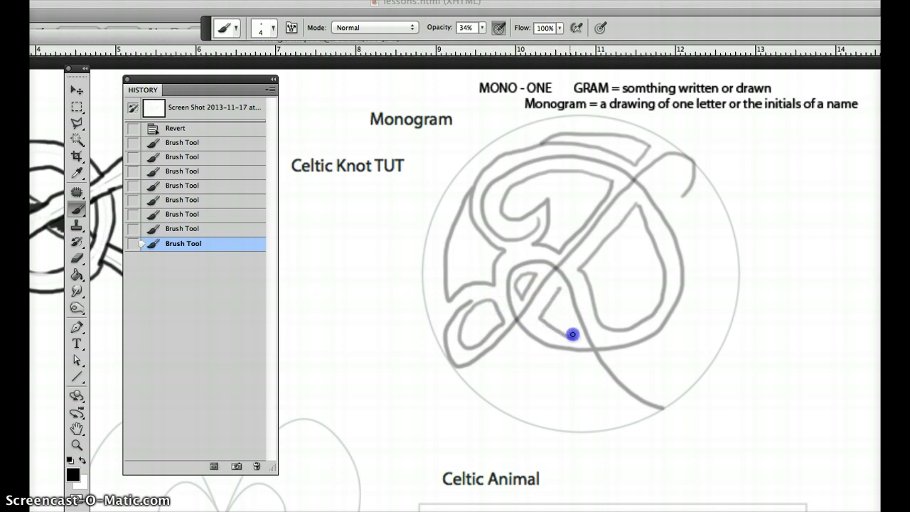
{"action": "left_click_drag", "start_coordinate": [559, 291], "coordinate": [559, 293]}
{"action": "mouse_move", "coordinate": [520, 344]}
{"action": "left_mouse_down"}
{"action": "mouse_move", "coordinate": [487, 376]}
{"action": "mouse_move", "coordinate": [503, 391]}
{"action": "mouse_move", "coordinate": [564, 407]}
{"action": "mouse_move", "coordinate": [616, 403]}
{"action": "mouse_move", "coordinate": [591, 361]}
{"action": "mouse_move", "coordinate": [529, 349]}
{"action": "left_mouse_up"}
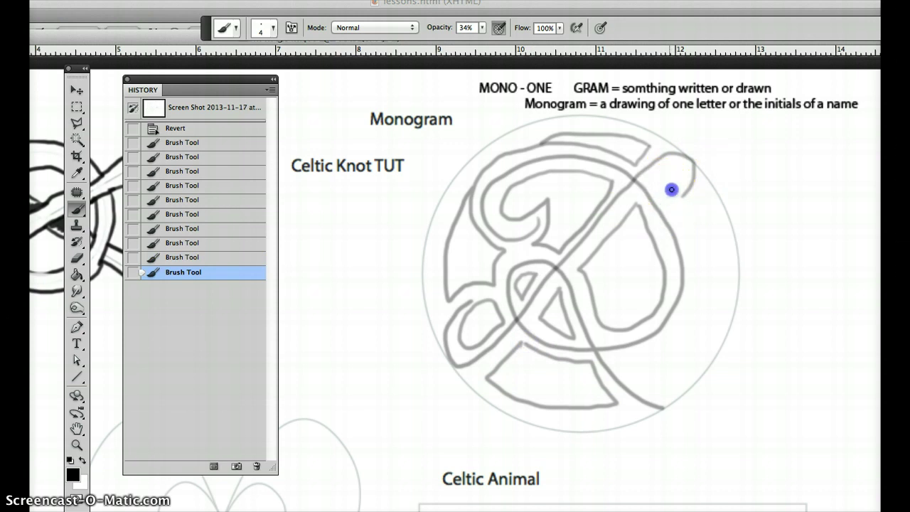
{"action": "left_click_drag", "start_coordinate": [668, 192], "coordinate": [691, 191]}
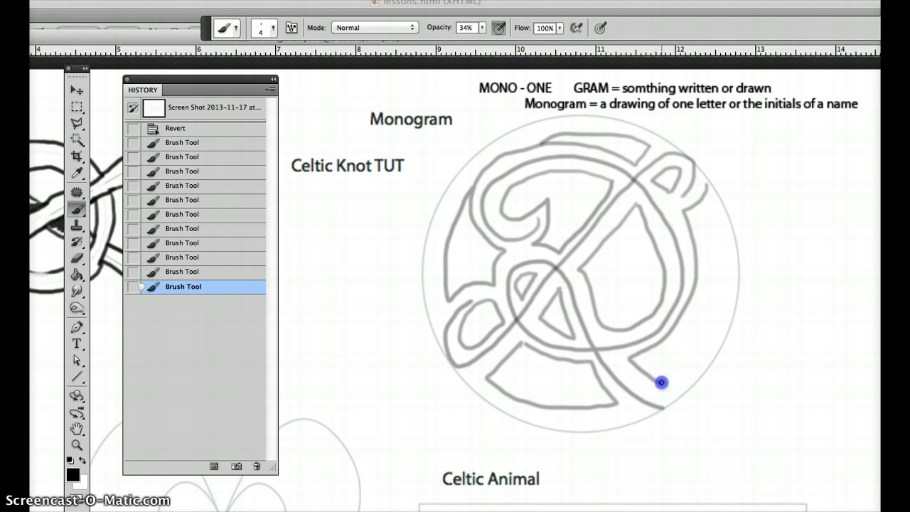
{"action": "mouse_move", "coordinate": [661, 383]}
{"action": "left_mouse_down"}
{"action": "mouse_move", "coordinate": [701, 350]}
{"action": "mouse_move", "coordinate": [721, 289]}
{"action": "mouse_move", "coordinate": [707, 192]}
{"action": "left_mouse_up"}
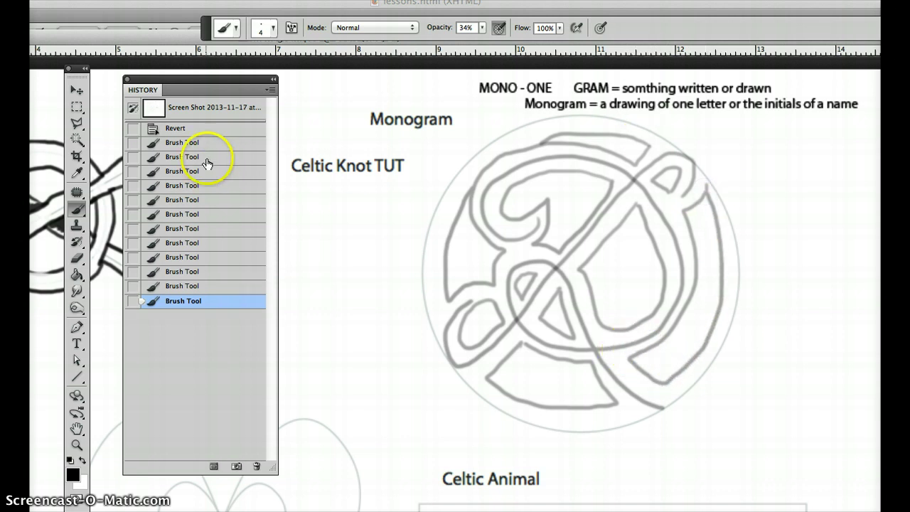
Erase the letter's original guide strokes, keeping the surrounding outlines as the edges of a wide ribbon
{"action": "left_click", "coordinate": [77, 259]}
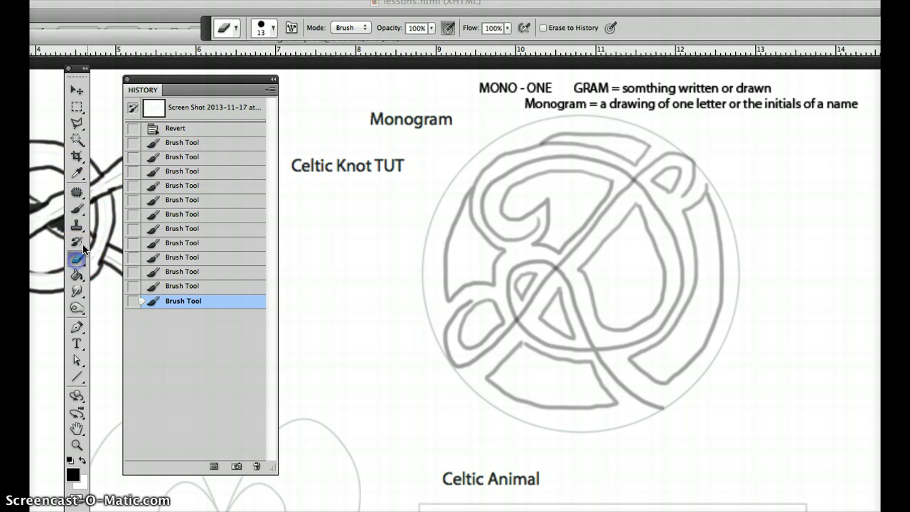
{"action": "mouse_move", "coordinate": [488, 223]}
{"action": "left_mouse_down"}
{"action": "mouse_move", "coordinate": [487, 188]}
{"action": "mouse_move", "coordinate": [483, 204]}
{"action": "mouse_move", "coordinate": [511, 235]}
{"action": "mouse_move", "coordinate": [532, 226]}
{"action": "left_mouse_up"}
{"action": "mouse_move", "coordinate": [520, 154]}
{"action": "left_mouse_down"}
{"action": "mouse_move", "coordinate": [582, 159]}
{"action": "mouse_move", "coordinate": [632, 183]}
{"action": "mouse_move", "coordinate": [659, 153]}
{"action": "mouse_move", "coordinate": [487, 348]}
{"action": "mouse_move", "coordinate": [459, 362]}
{"action": "mouse_move", "coordinate": [451, 340]}
{"action": "mouse_move", "coordinate": [467, 299]}
{"action": "mouse_move", "coordinate": [463, 307]}
{"action": "mouse_move", "coordinate": [545, 265]}
{"action": "mouse_move", "coordinate": [517, 270]}
{"action": "mouse_move", "coordinate": [508, 283]}
{"action": "mouse_move", "coordinate": [519, 320]}
{"action": "mouse_move", "coordinate": [541, 340]}
{"action": "mouse_move", "coordinate": [584, 343]}
{"action": "left_mouse_up"}
{"action": "mouse_move", "coordinate": [569, 271]}
{"action": "left_mouse_down"}
{"action": "mouse_move", "coordinate": [584, 327]}
{"action": "mouse_move", "coordinate": [616, 380]}
{"action": "mouse_move", "coordinate": [662, 409]}
{"action": "left_mouse_up"}
{"action": "mouse_move", "coordinate": [649, 181]}
{"action": "left_mouse_down"}
{"action": "mouse_move", "coordinate": [667, 222]}
{"action": "mouse_move", "coordinate": [676, 281]}
{"action": "mouse_move", "coordinate": [658, 322]}
{"action": "mouse_move", "coordinate": [584, 350]}
{"action": "left_mouse_up"}
{"action": "left_click_drag", "start_coordinate": [687, 217], "coordinate": [691, 163]}
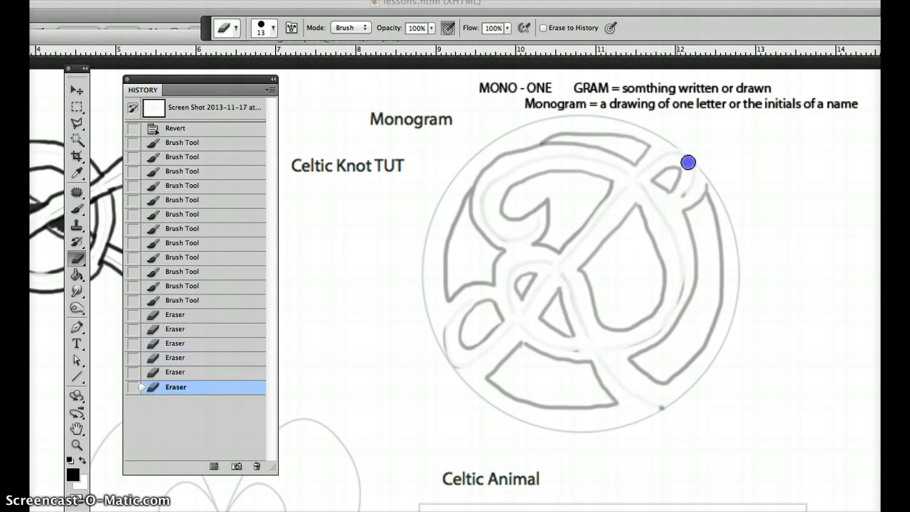
{"action": "left_click_drag", "start_coordinate": [678, 198], "coordinate": [678, 199]}
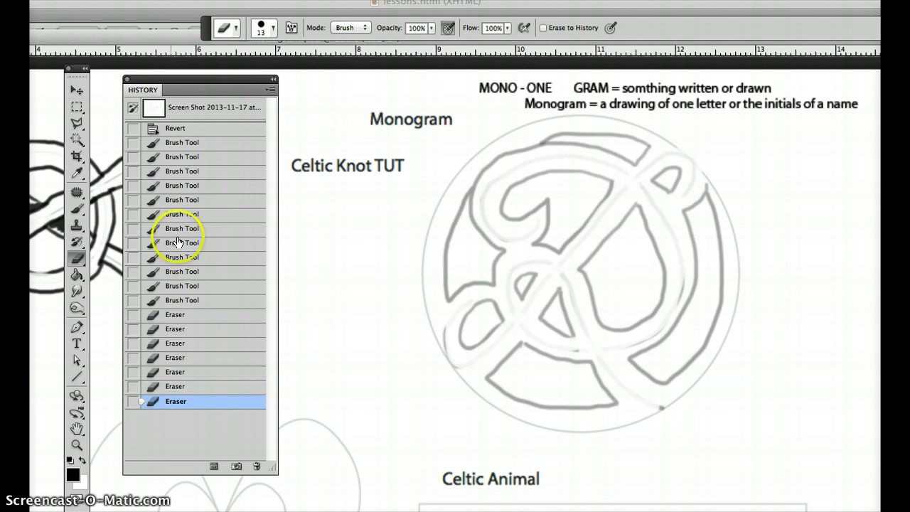
Brush in the ribbon edges at the stem's central and lower-left crossings and close the outer edge of the lower-left loop
{"action": "left_click", "coordinate": [77, 210]}
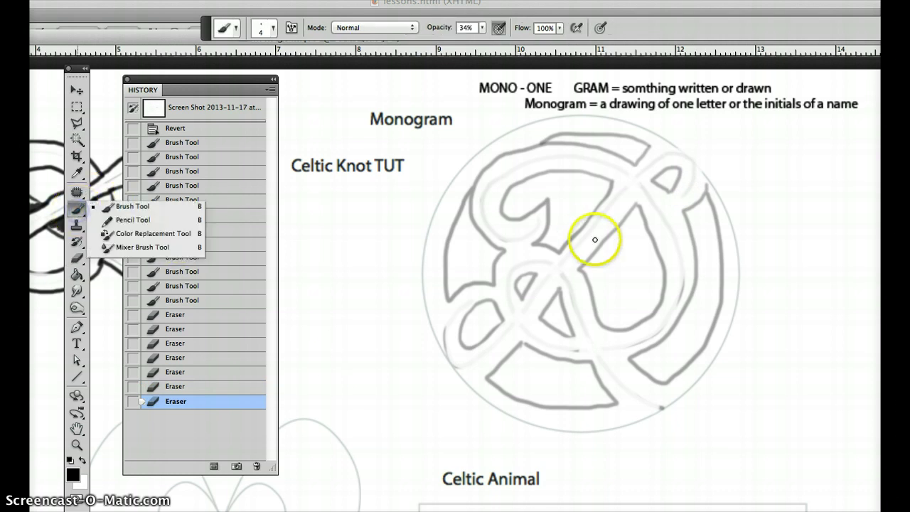
{"action": "mouse_move", "coordinate": [562, 249]}
{"action": "left_mouse_down"}
{"action": "mouse_move", "coordinate": [581, 270]}
{"action": "mouse_move", "coordinate": [532, 276]}
{"action": "mouse_move", "coordinate": [553, 280]}
{"action": "mouse_move", "coordinate": [561, 295]}
{"action": "mouse_move", "coordinate": [520, 296]}
{"action": "mouse_move", "coordinate": [542, 320]}
{"action": "mouse_move", "coordinate": [501, 320]}
{"action": "mouse_move", "coordinate": [526, 345]}
{"action": "left_mouse_up"}
{"action": "mouse_move", "coordinate": [495, 285]}
{"action": "left_mouse_down"}
{"action": "mouse_move", "coordinate": [495, 302]}
{"action": "mouse_move", "coordinate": [451, 308]}
{"action": "mouse_move", "coordinate": [449, 299]}
{"action": "mouse_move", "coordinate": [438, 341]}
{"action": "left_mouse_up"}
{"action": "left_click_drag", "start_coordinate": [488, 379], "coordinate": [490, 376]}
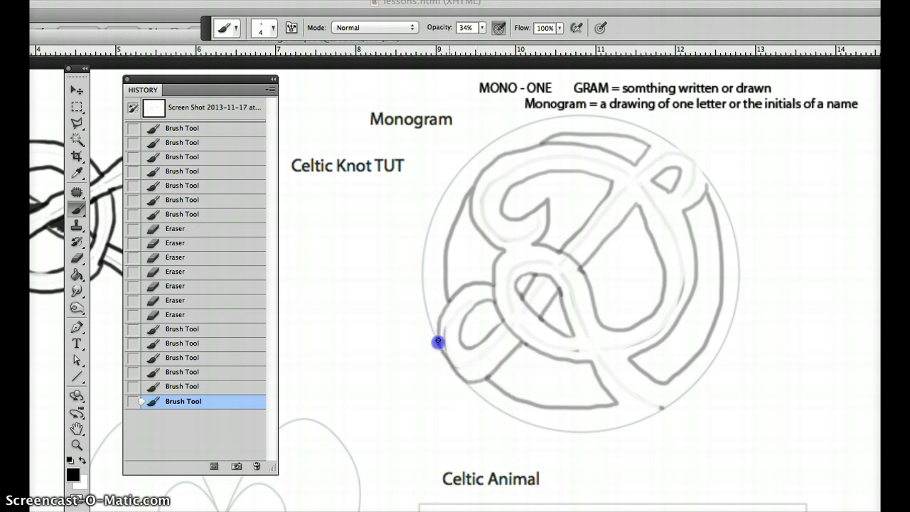
{"action": "left_click_drag", "start_coordinate": [438, 342], "coordinate": [439, 344]}
Draw the ribbon edges where the bowl crosses the leg, extend the leg to the circle, and define the upper stem crossing
{"action": "left_click_drag", "start_coordinate": [610, 325], "coordinate": [570, 333]}
{"action": "left_click_drag", "start_coordinate": [629, 359], "coordinate": [589, 361]}
{"action": "left_click_drag", "start_coordinate": [616, 400], "coordinate": [638, 422]}
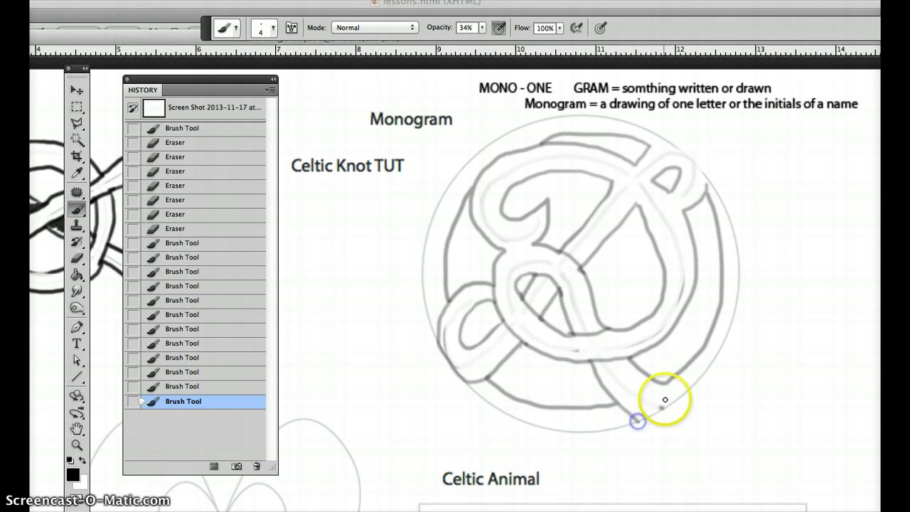
{"action": "left_click_drag", "start_coordinate": [662, 386], "coordinate": [683, 395]}
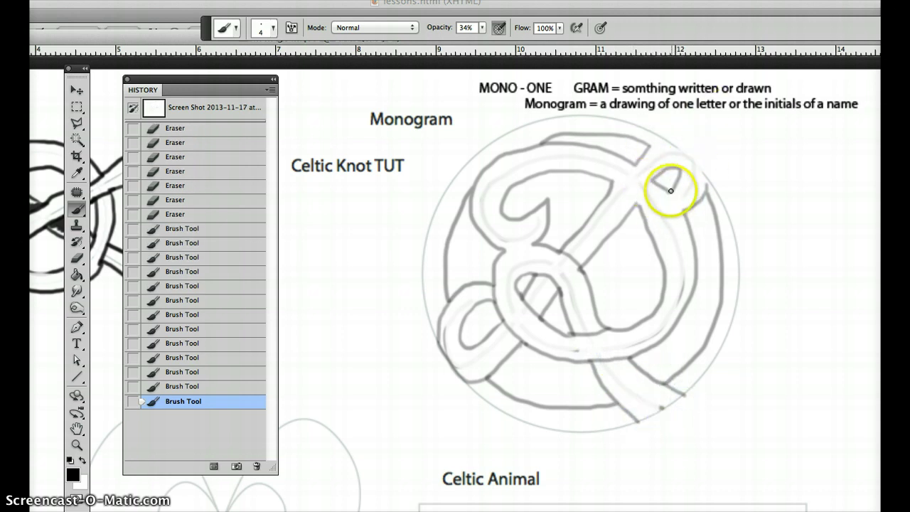
{"action": "mouse_move", "coordinate": [670, 191]}
{"action": "left_mouse_down"}
{"action": "mouse_move", "coordinate": [685, 216]}
{"action": "mouse_move", "coordinate": [655, 182]}
{"action": "mouse_move", "coordinate": [634, 206]}
{"action": "left_mouse_up"}
{"action": "left_click_drag", "start_coordinate": [632, 165], "coordinate": [576, 182]}
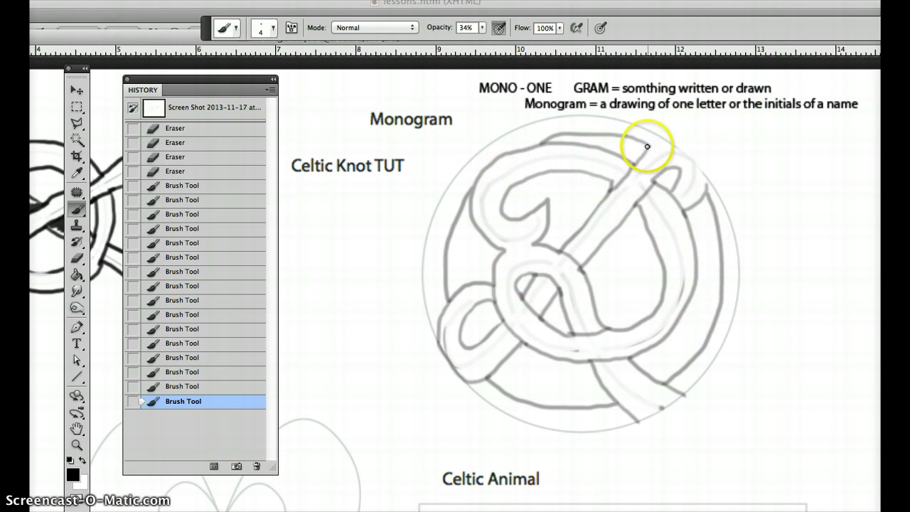
Draw an animal head with ears, open jaws, an eye and a nostril extending from the stem's upper-right end
{"action": "left_click_drag", "start_coordinate": [648, 148], "coordinate": [662, 122]}
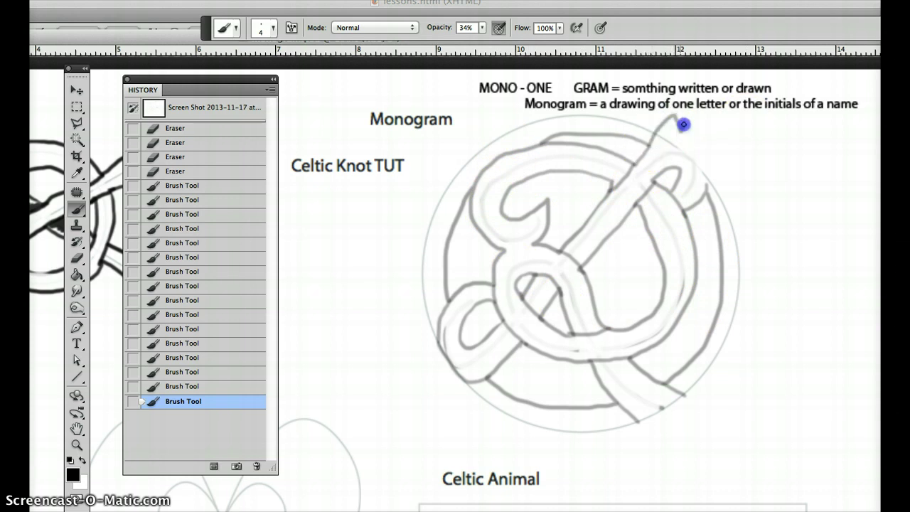
{"action": "left_click_drag", "start_coordinate": [716, 135], "coordinate": [778, 140]}
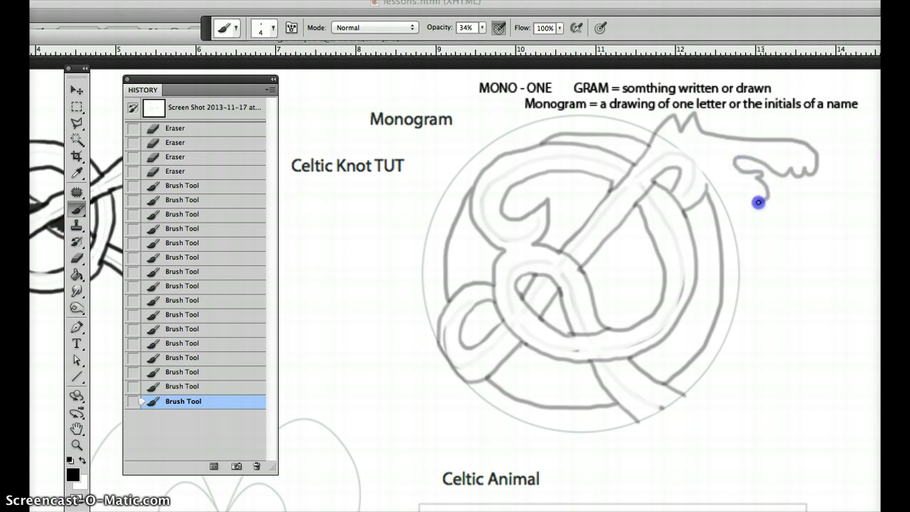
{"action": "left_click_drag", "start_coordinate": [705, 187], "coordinate": [706, 188]}
{"action": "left_click_drag", "start_coordinate": [690, 140], "coordinate": [690, 140]}
{"action": "left_click_drag", "start_coordinate": [786, 152], "coordinate": [782, 154]}
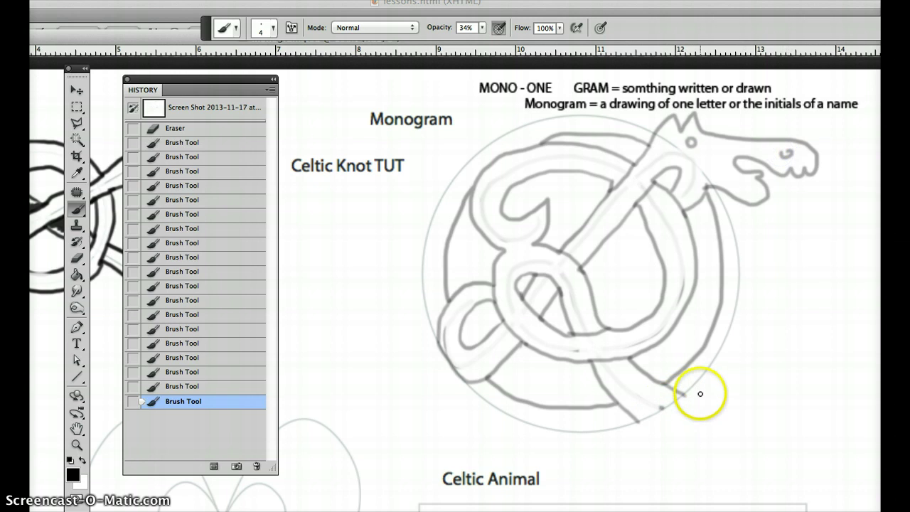
Draw a second animal head with ears, open jaws, a shaggy beard, an eye and a nostril at the leg's lower-right end
{"action": "left_click_drag", "start_coordinate": [682, 394], "coordinate": [684, 392]}
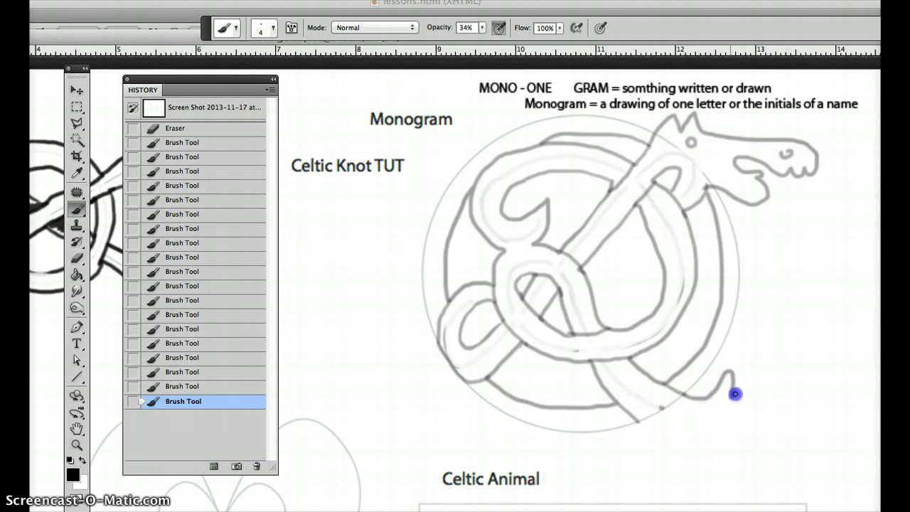
{"action": "left_click_drag", "start_coordinate": [768, 424], "coordinate": [785, 460]}
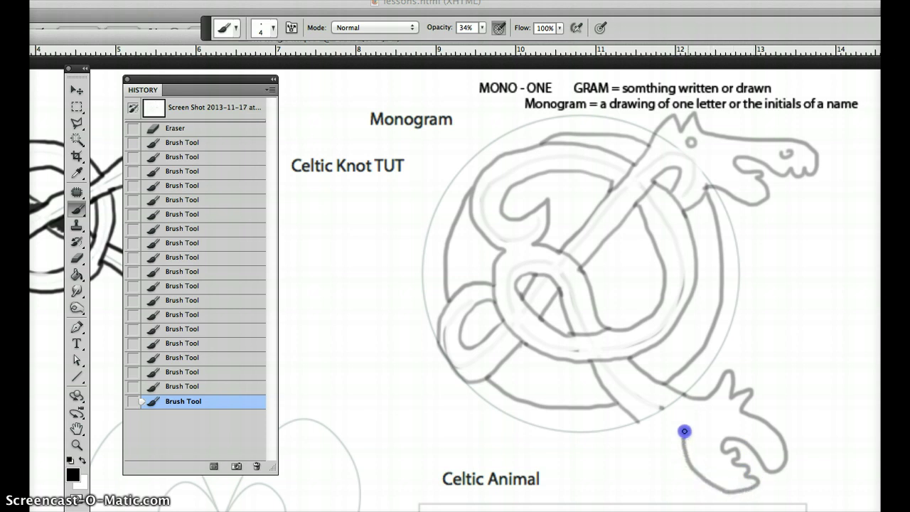
{"action": "mouse_move", "coordinate": [685, 431]}
{"action": "left_mouse_down"}
{"action": "mouse_move", "coordinate": [705, 420]}
{"action": "mouse_move", "coordinate": [664, 474]}
{"action": "left_mouse_up"}
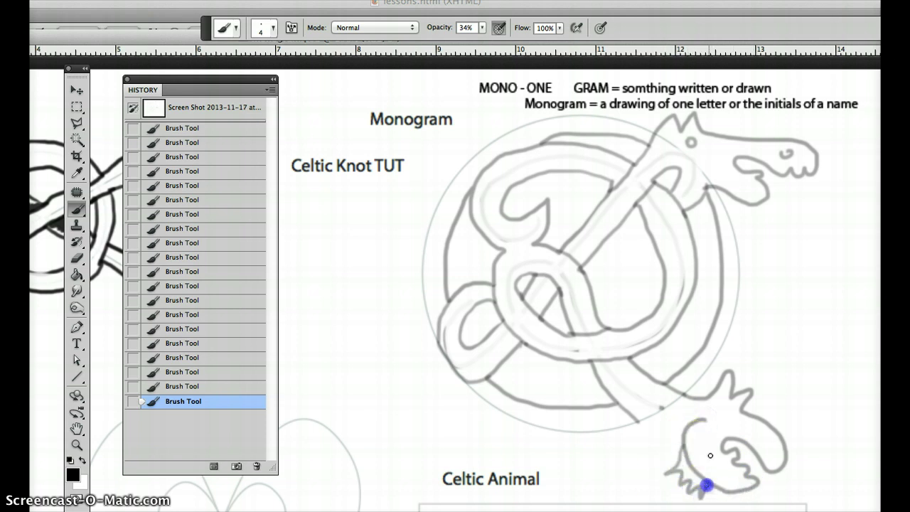
{"action": "left_click_drag", "start_coordinate": [703, 419], "coordinate": [703, 418]}
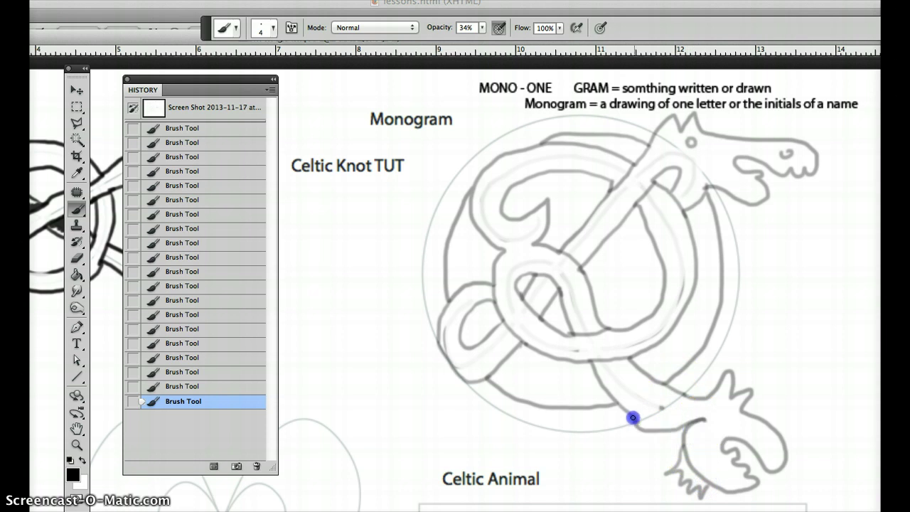
{"action": "left_click_drag", "start_coordinate": [731, 410], "coordinate": [727, 409]}
{"action": "left_click_drag", "start_coordinate": [766, 465], "coordinate": [757, 466]}
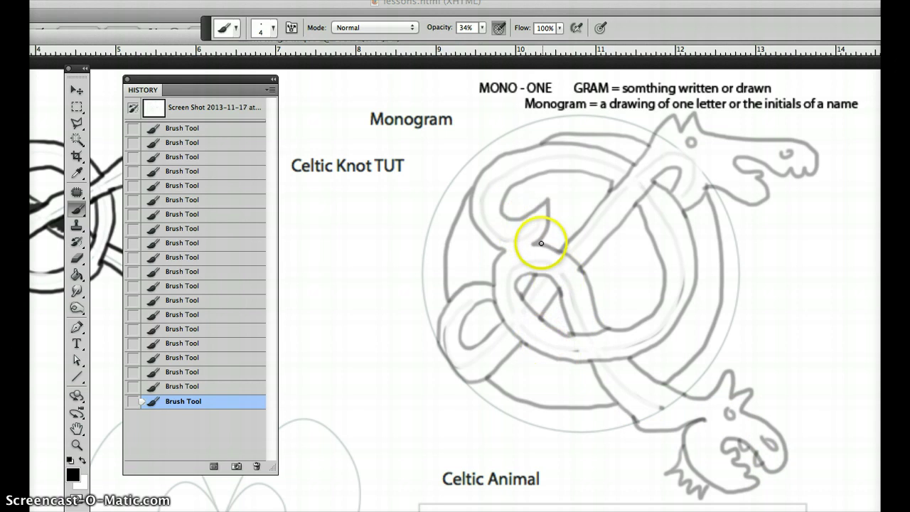
Close the curled ribbon end above the central loop, and hatch shading on the stem and leg where they pass under the crossings
{"action": "left_click_drag", "start_coordinate": [542, 243], "coordinate": [534, 242]}
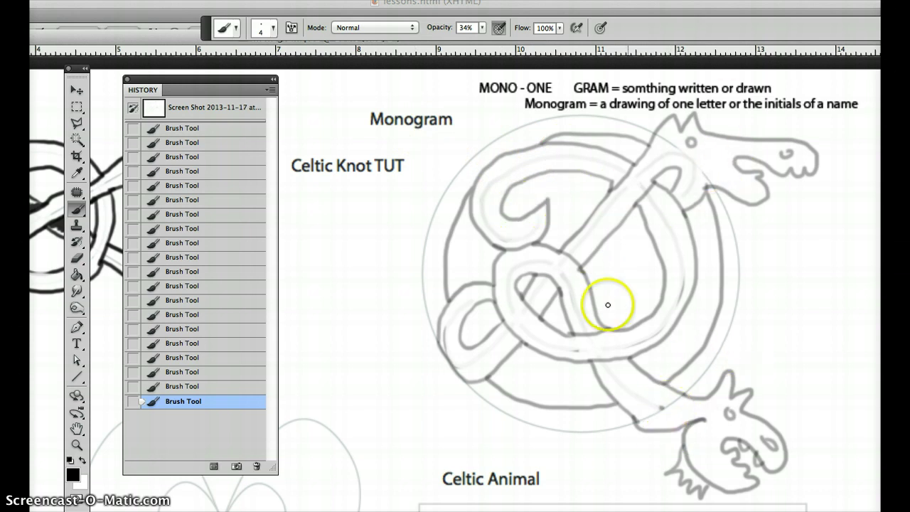
{"action": "left_click", "coordinate": [79, 245]}
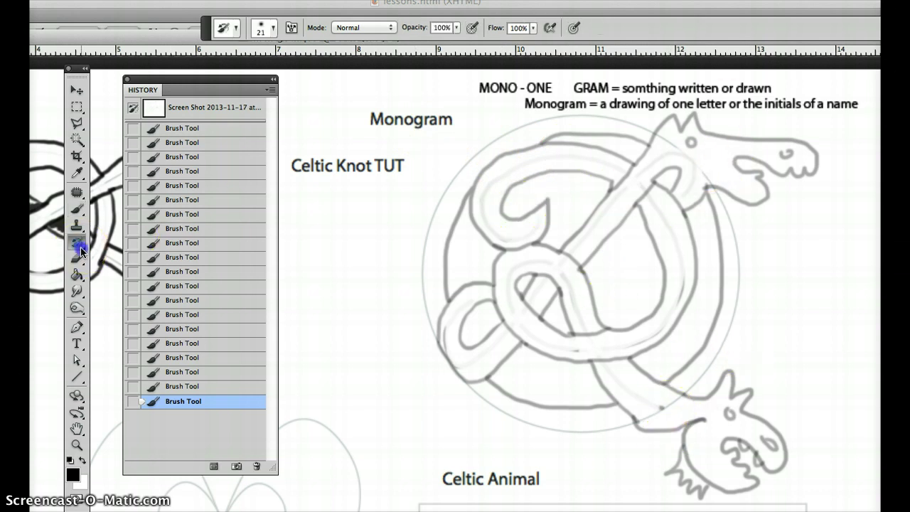
{"action": "left_click", "coordinate": [77, 208]}
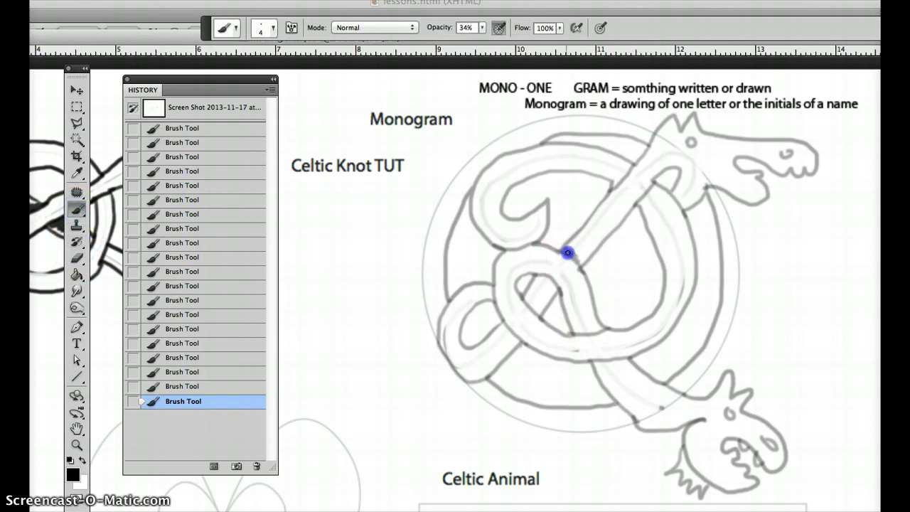
{"action": "left_click_drag", "start_coordinate": [581, 257], "coordinate": [586, 242]}
{"action": "left_click_drag", "start_coordinate": [601, 326], "coordinate": [587, 328]}
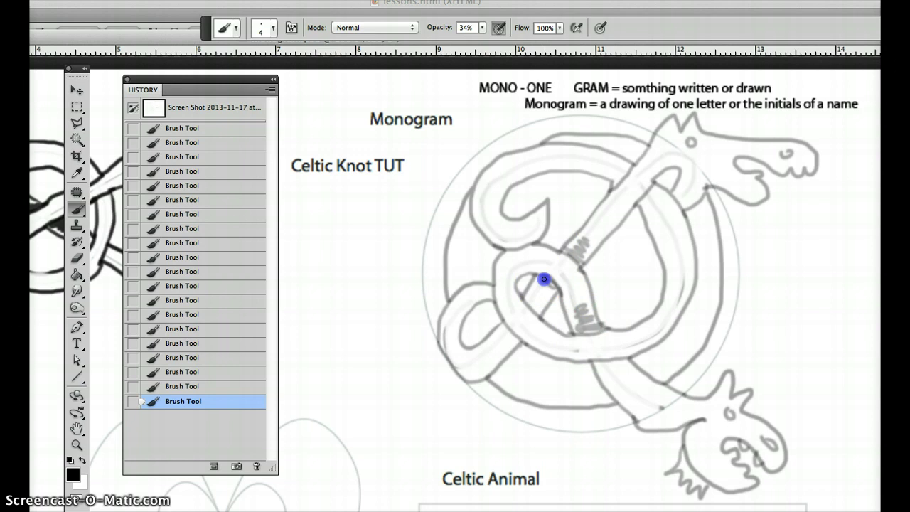
{"action": "mouse_move", "coordinate": [595, 363]}
{"action": "left_mouse_down"}
{"action": "mouse_move", "coordinate": [625, 363]}
{"action": "mouse_move", "coordinate": [633, 394]}
{"action": "left_mouse_up"}
Hatch shading on the bowl ribbon at both sides of the upper stem crossing, including the strip below the upper animal head
{"action": "left_click_drag", "start_coordinate": [655, 183], "coordinate": [641, 203]}
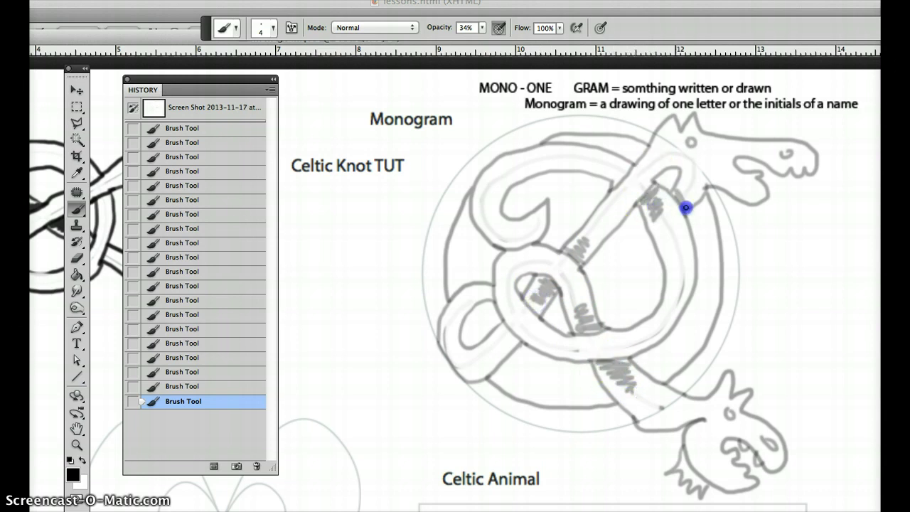
{"action": "left_click_drag", "start_coordinate": [693, 190], "coordinate": [698, 179]}
{"action": "left_click_drag", "start_coordinate": [628, 168], "coordinate": [586, 156]}
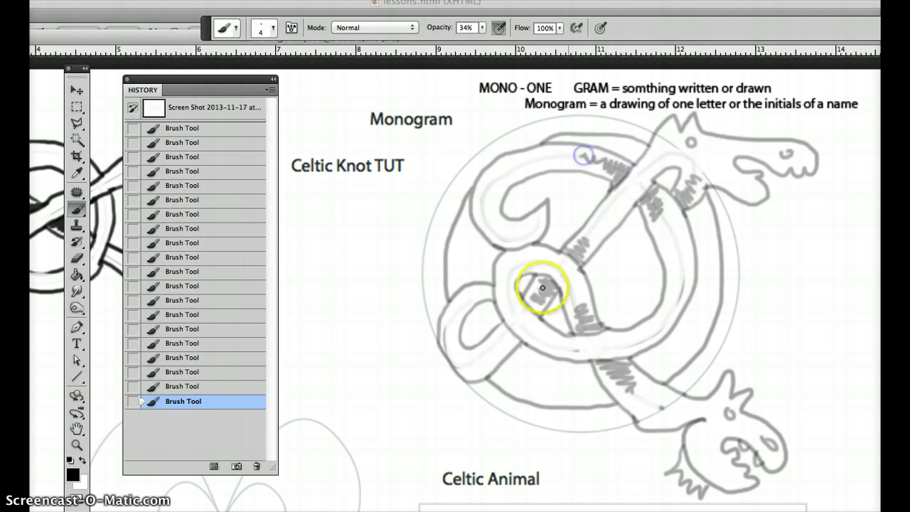
Hatch shading on both ends of the lower-left loop where they pass under, and on the central loop's top beneath the curl
{"action": "left_click", "coordinate": [609, 326]}
{"action": "left_click", "coordinate": [516, 340]}
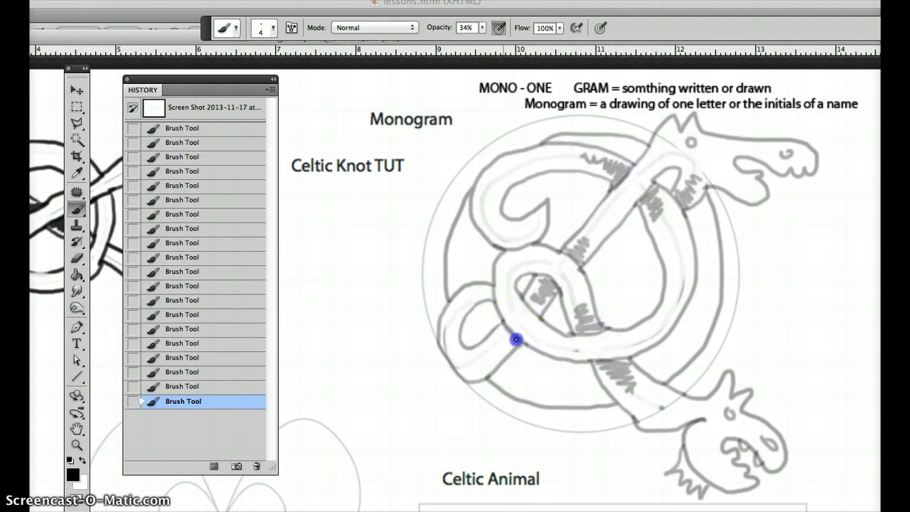
{"action": "left_click_drag", "start_coordinate": [484, 352], "coordinate": [480, 353]}
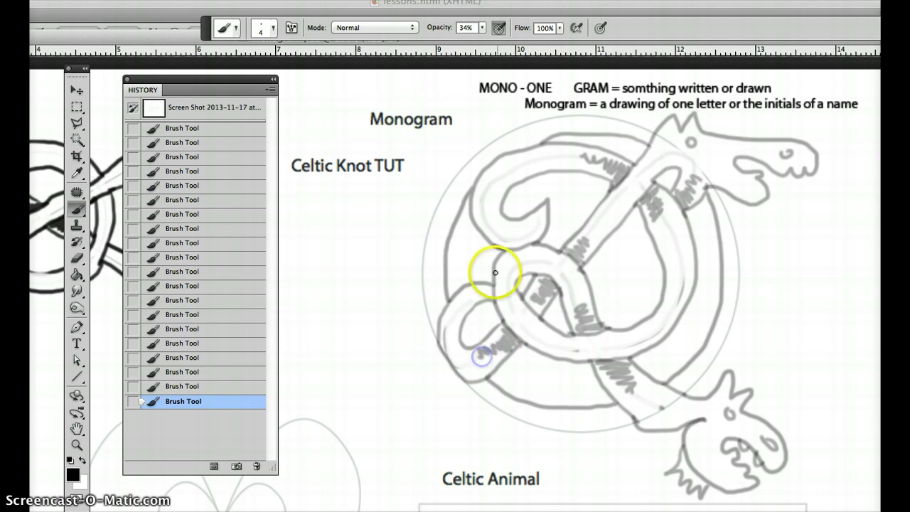
{"action": "left_click", "coordinate": [493, 297]}
{"action": "left_click_drag", "start_coordinate": [471, 293], "coordinate": [472, 293]}
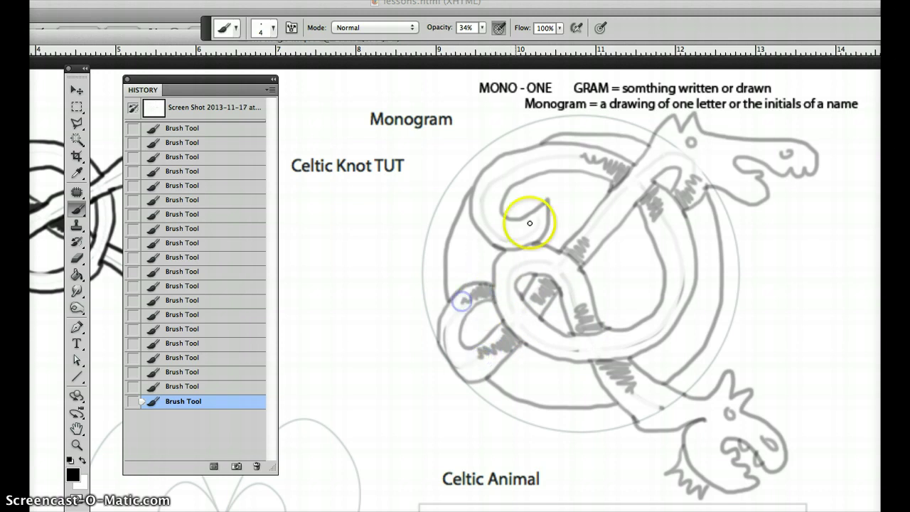
{"action": "left_click", "coordinate": [517, 253]}
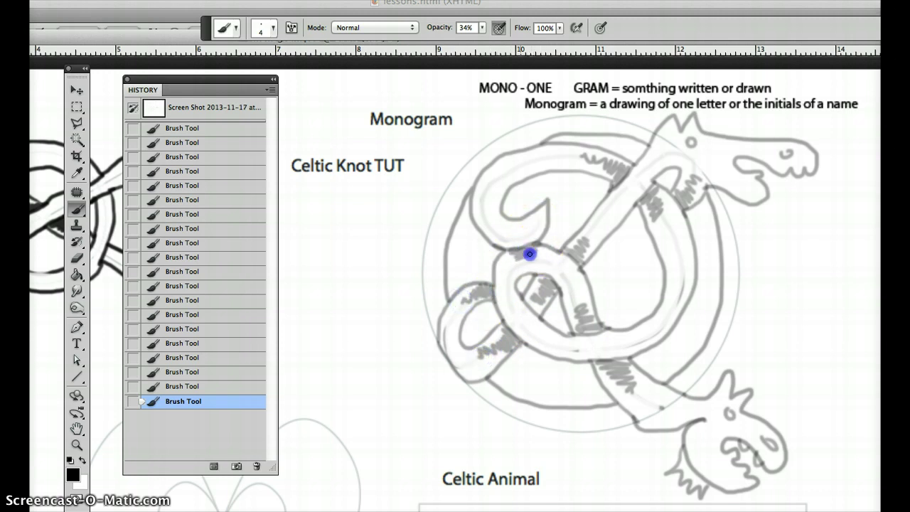
{"action": "left_click_drag", "start_coordinate": [527, 263], "coordinate": [530, 264]}
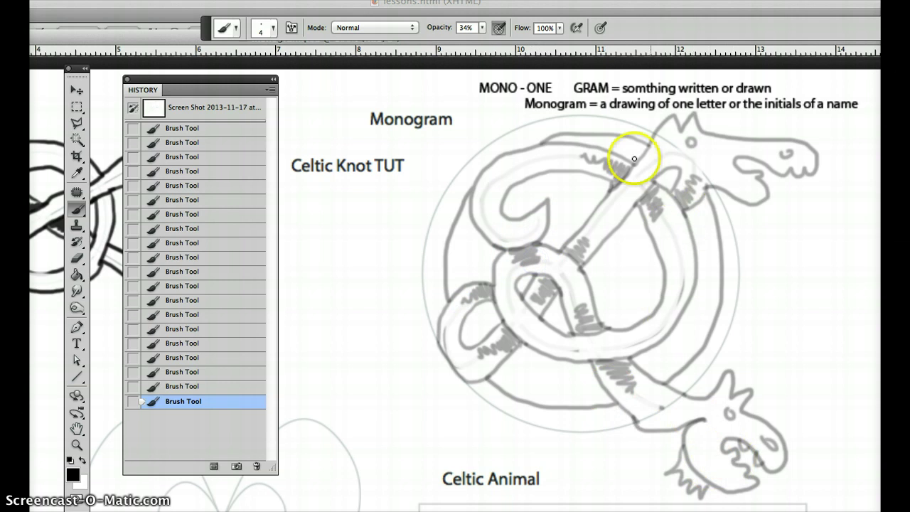
Hatch shading along the outer ring on both sides of the upper animal head, and touch up the inner curl's pointed end
{"action": "left_click", "coordinate": [651, 143]}
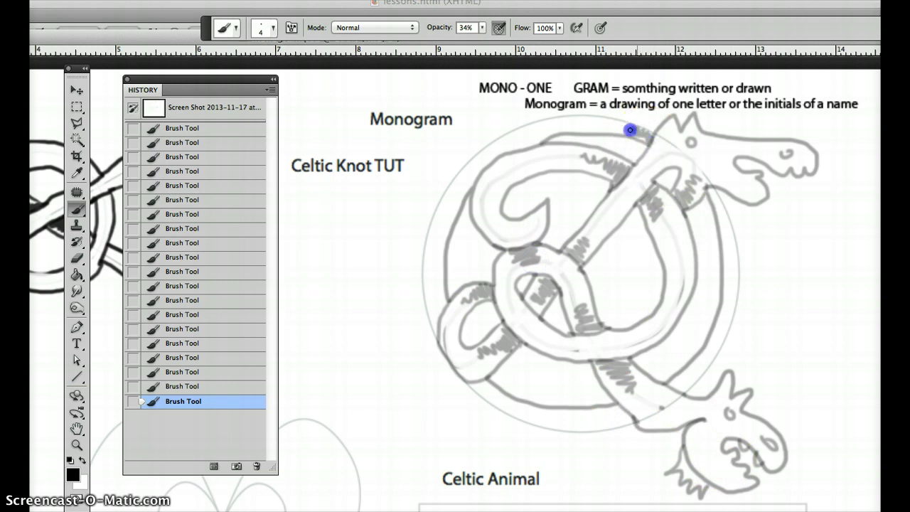
{"action": "left_click_drag", "start_coordinate": [600, 126], "coordinate": [601, 127]}
{"action": "left_click", "coordinate": [709, 191]}
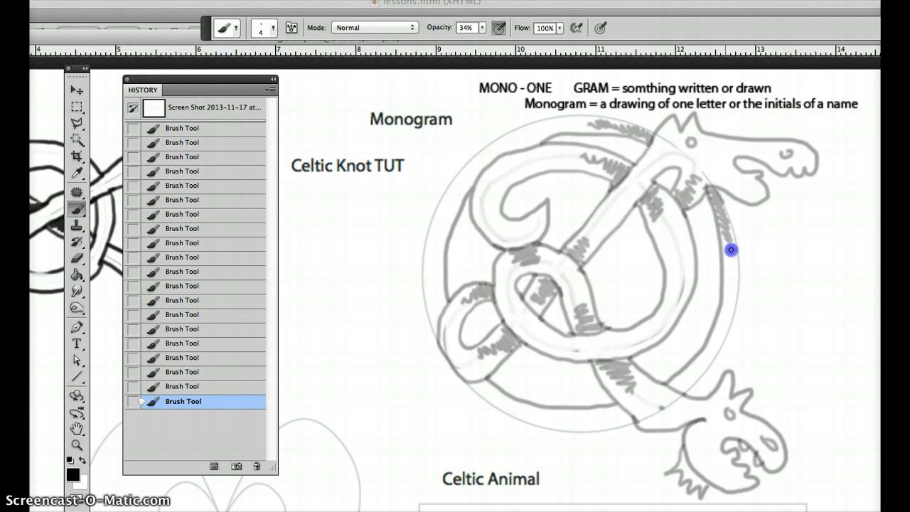
{"action": "left_click_drag", "start_coordinate": [728, 270], "coordinate": [729, 288]}
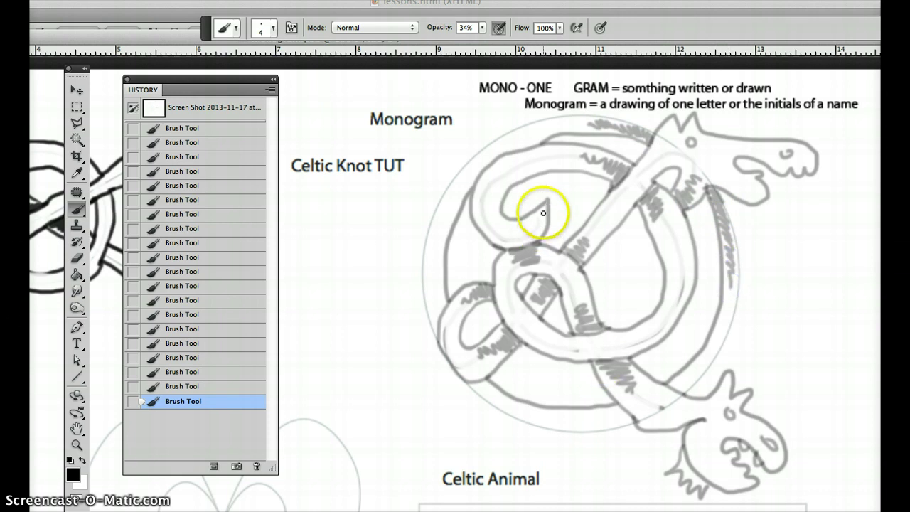
{"action": "mouse_move", "coordinate": [546, 205]}
{"action": "left_mouse_down"}
{"action": "mouse_move", "coordinate": [532, 238]}
{"action": "mouse_move", "coordinate": [515, 205]}
{"action": "mouse_move", "coordinate": [505, 248]}
{"action": "mouse_move", "coordinate": [478, 242]}
{"action": "mouse_move", "coordinate": [468, 168]}
{"action": "mouse_move", "coordinate": [512, 257]}
{"action": "left_mouse_up"}
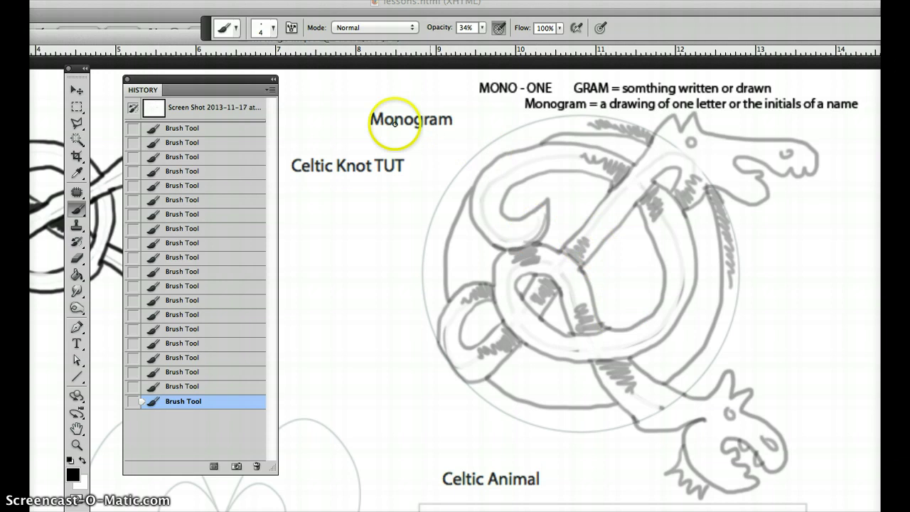